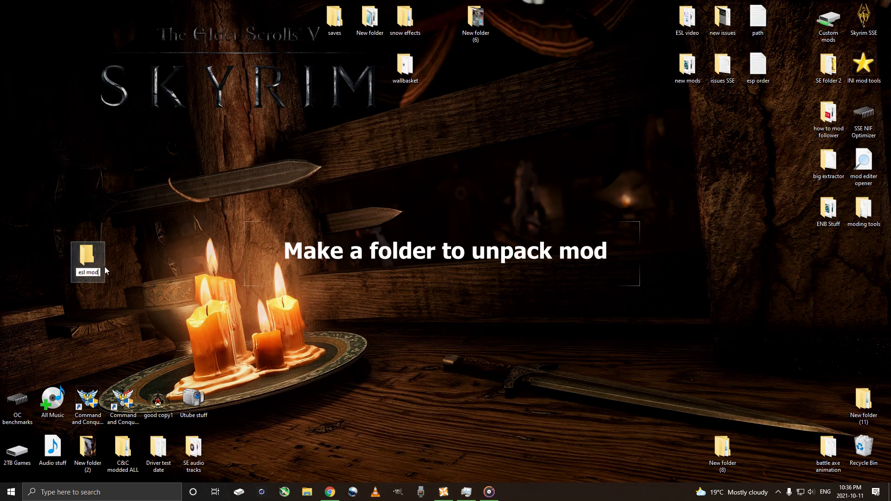
# Step: Name the new desktop folder "esl mod" and copy the Gunblade FF8 HighPoly RAR archive from Downloads into it
pyautogui.press('Return')
pyautogui.doubleClick(78, 263)
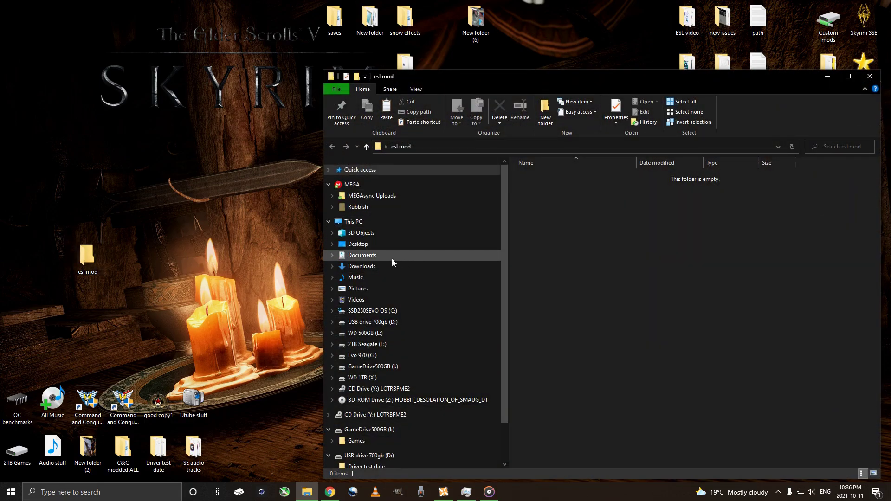
pyautogui.click(377, 266)
pyautogui.click(532, 200)
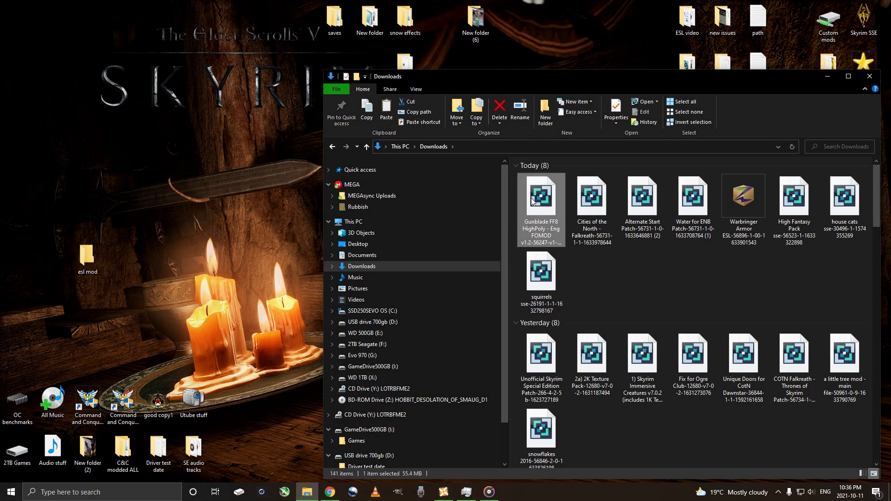
pyautogui.rightClick(532, 201)
pyautogui.click(553, 325)
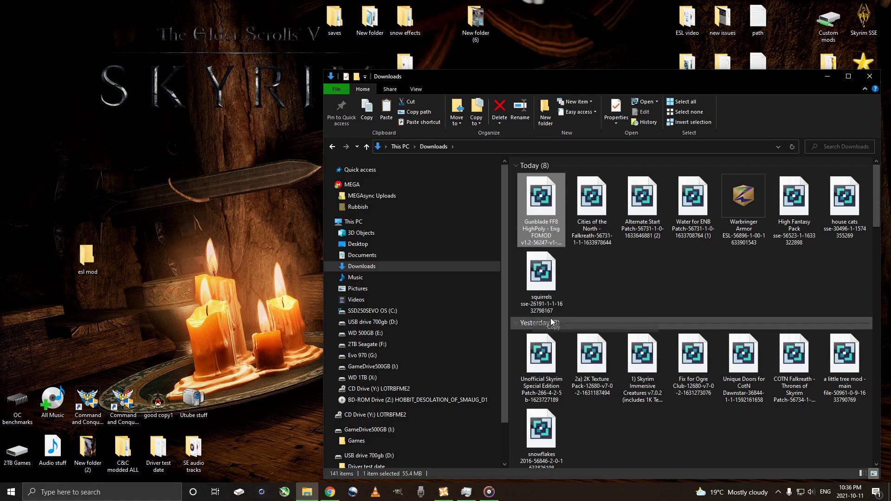
pyautogui.click(332, 147)
pyautogui.rightClick(542, 212)
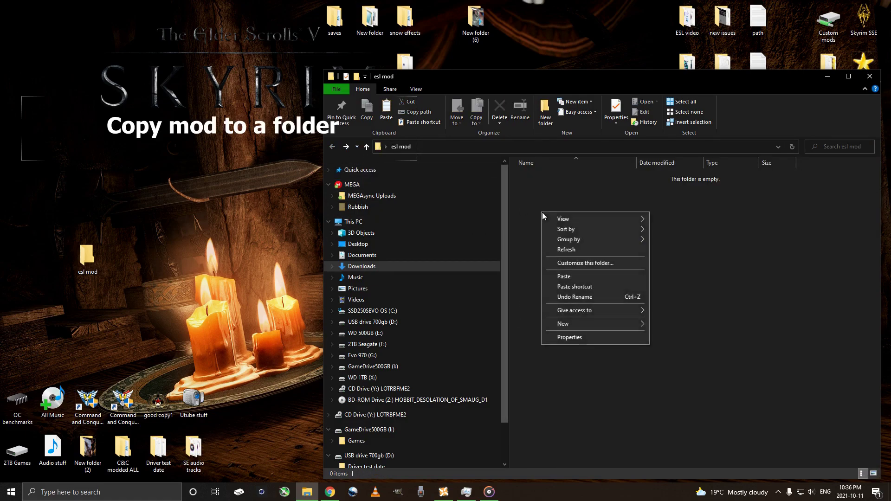
pyautogui.click(575, 277)
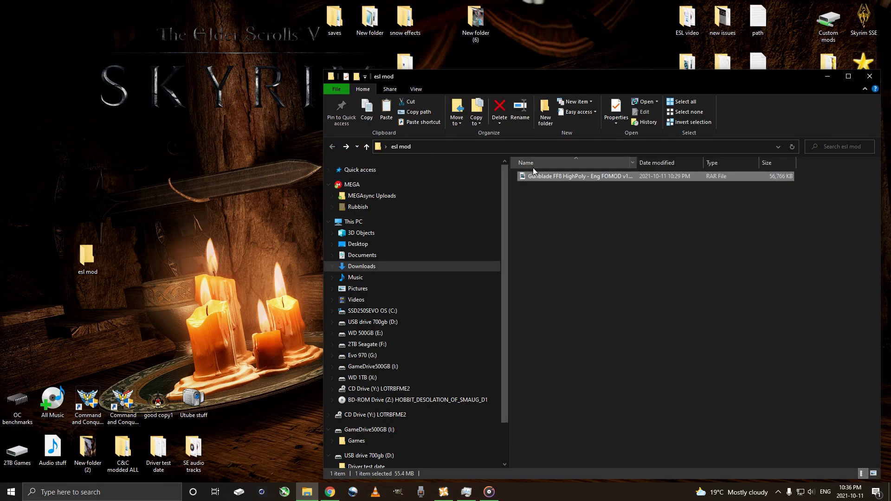
# Step: Extract the Gunblade FF8 HighPoly archive with 7-Zip directly into the esl mod folder
pyautogui.rightClick(534, 175)
pyautogui.moveTo(572, 194)
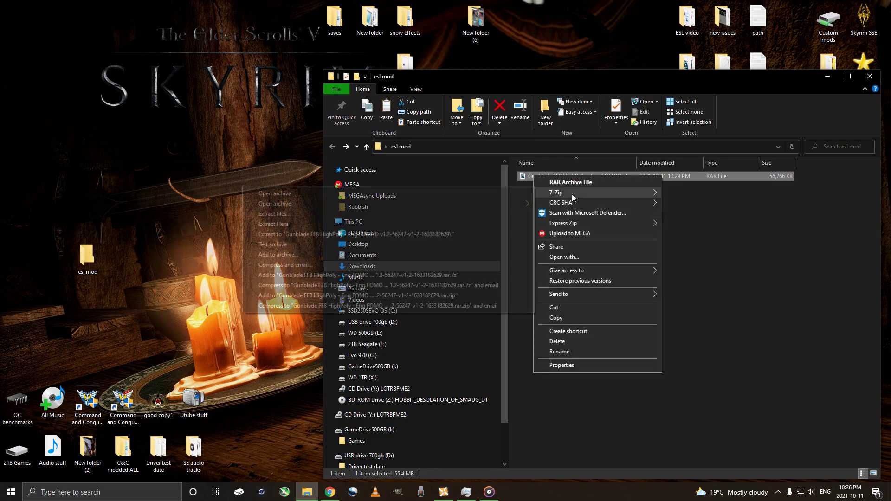
pyautogui.click(286, 222)
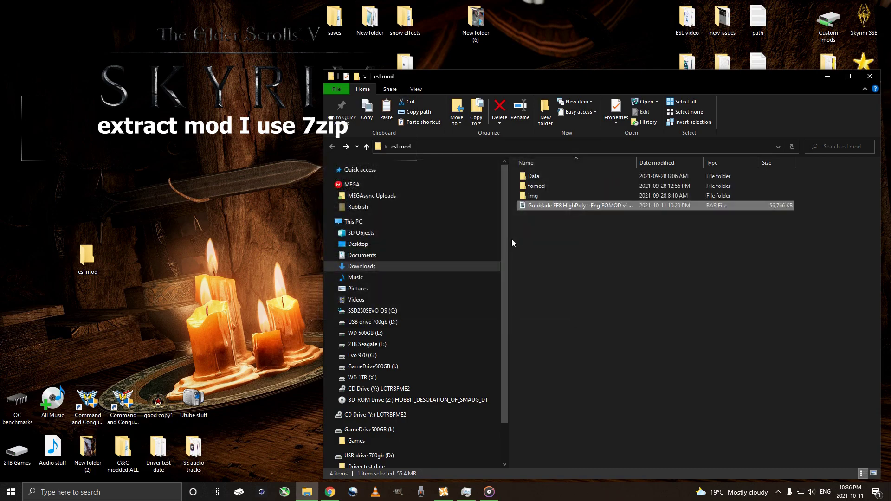
# Step: Delete the Gunblade FF8 ESP file from the extracted Data folder
pyautogui.doubleClick(540, 177)
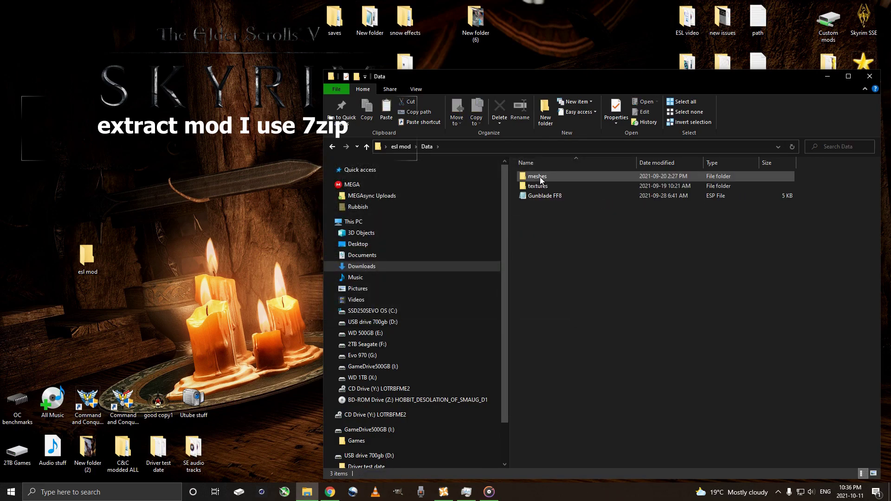
pyautogui.click(541, 194)
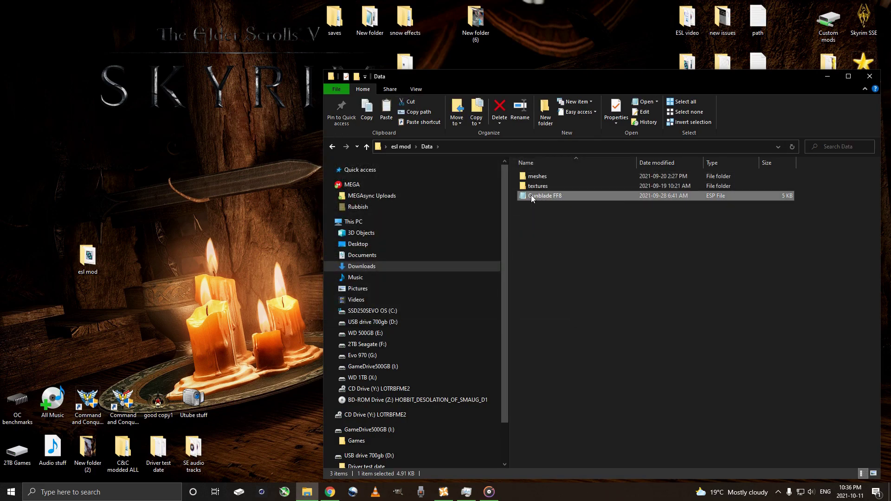
pyautogui.rightClick(531, 195)
pyautogui.click(556, 372)
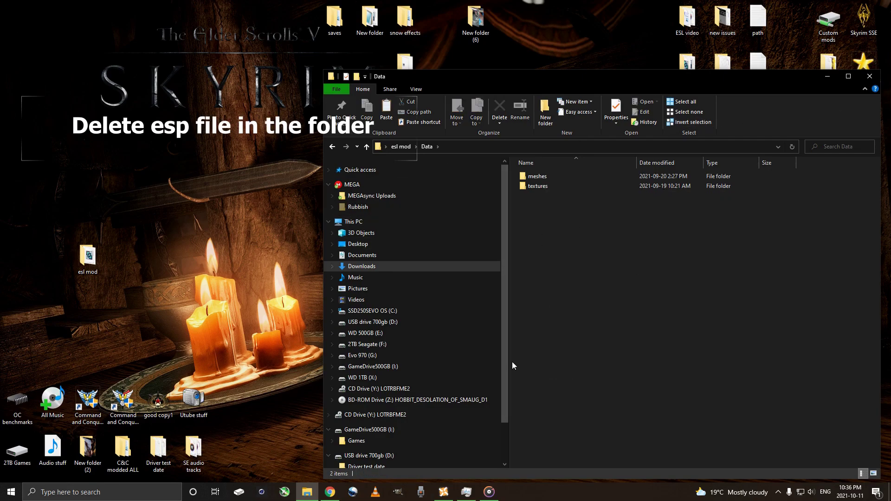
# Step: Switch to Nexus Mod Manager and install the Gunblade FF8 HighPoly mod
pyautogui.click(444, 492)
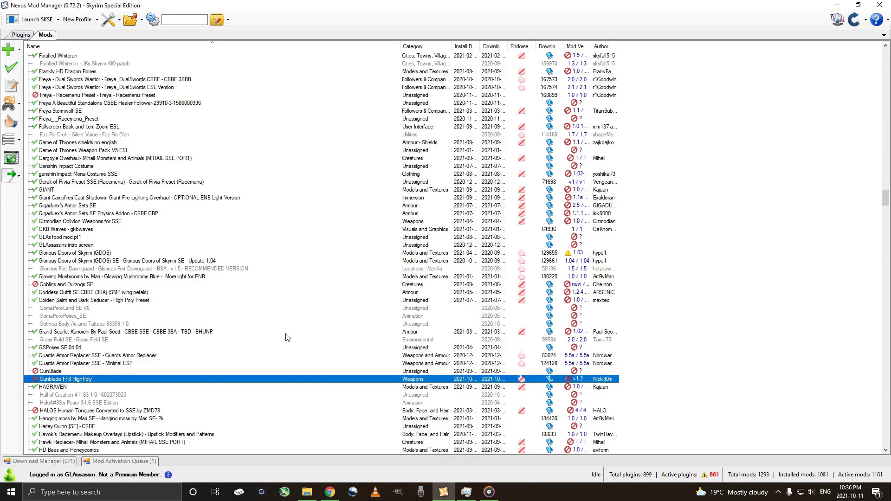
pyautogui.click(7, 49)
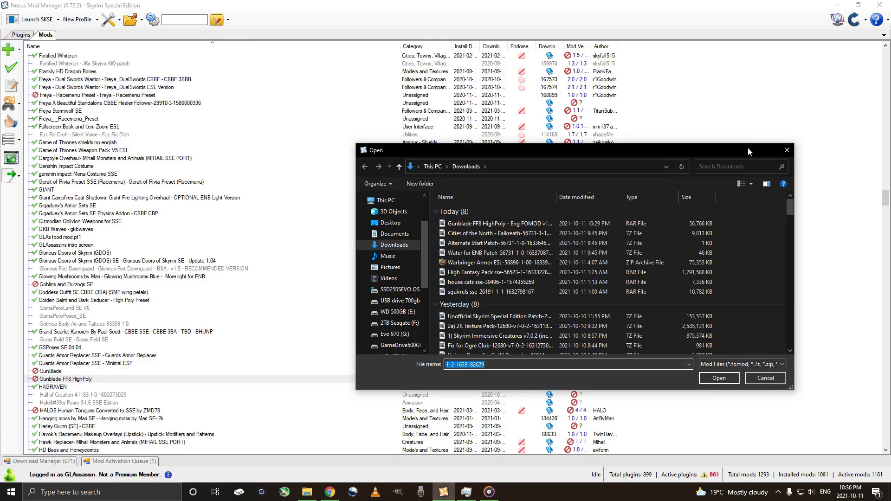
pyautogui.click(786, 149)
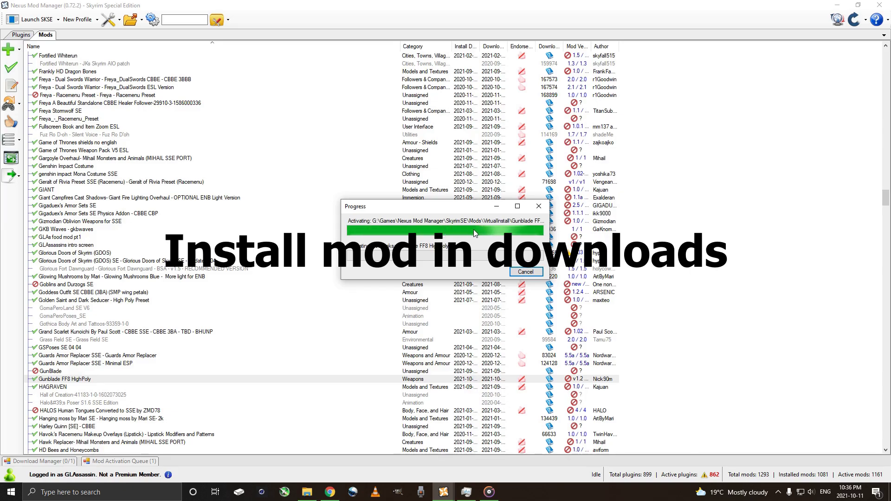
# Step: Select Gunblade FF8.esp at the end of the plugin list and launch SSEEdit from Nexus Mod Manager
pyautogui.click(21, 34)
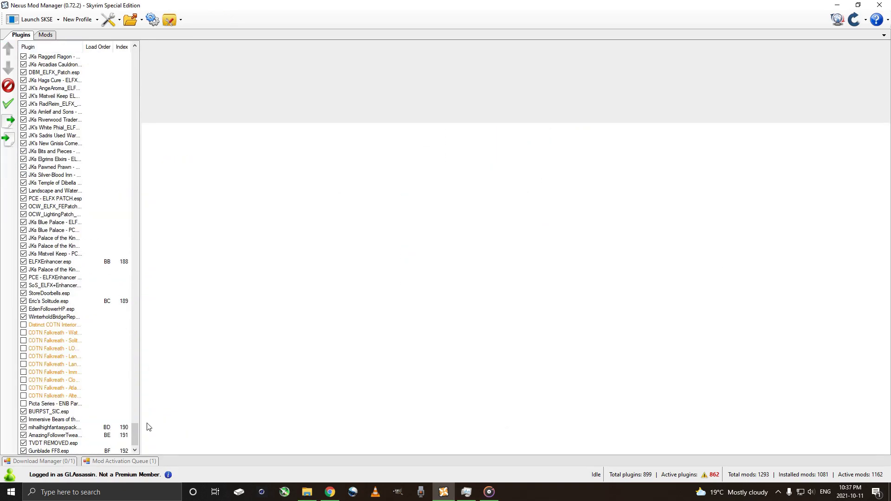
pyautogui.scroll(-1, 138, 434)
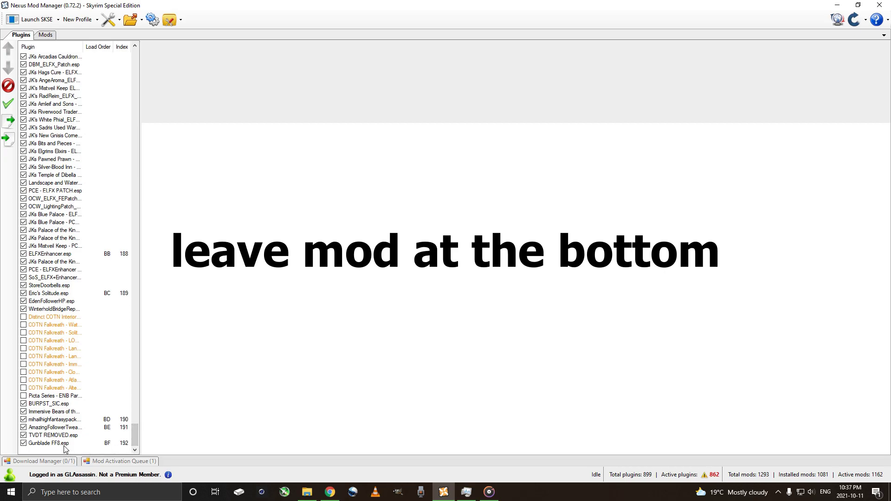
pyautogui.click(127, 444)
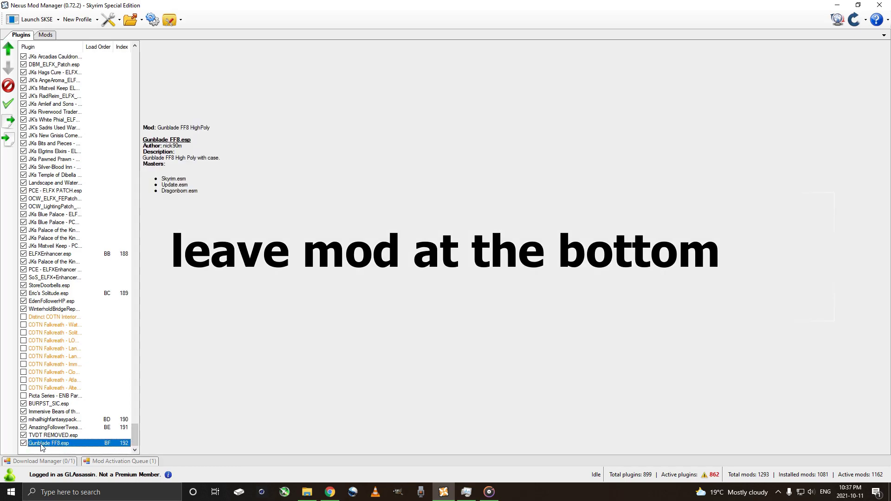
pyautogui.click(167, 21)
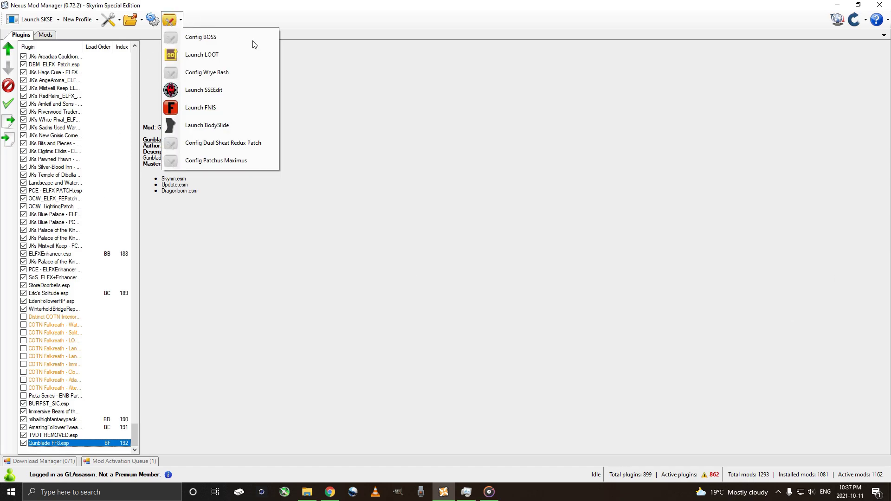
pyautogui.click(207, 90)
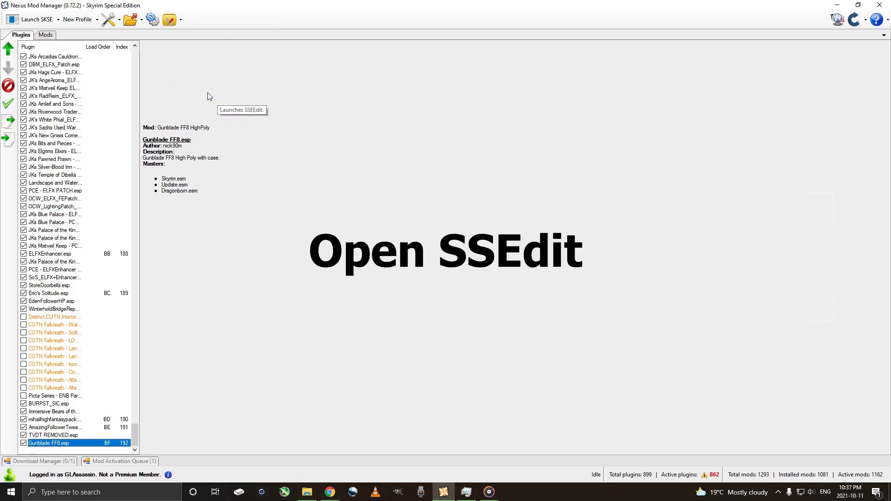
# Step: Deselect all modules in SSEEdit's module selection, then select only Gunblade FF8.esp and load it
pyautogui.rightClick(329, 238)
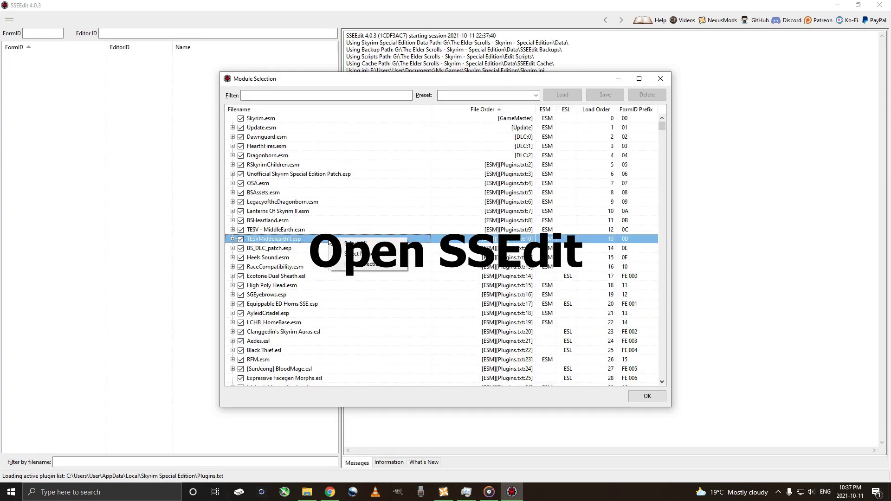
pyautogui.click(366, 254)
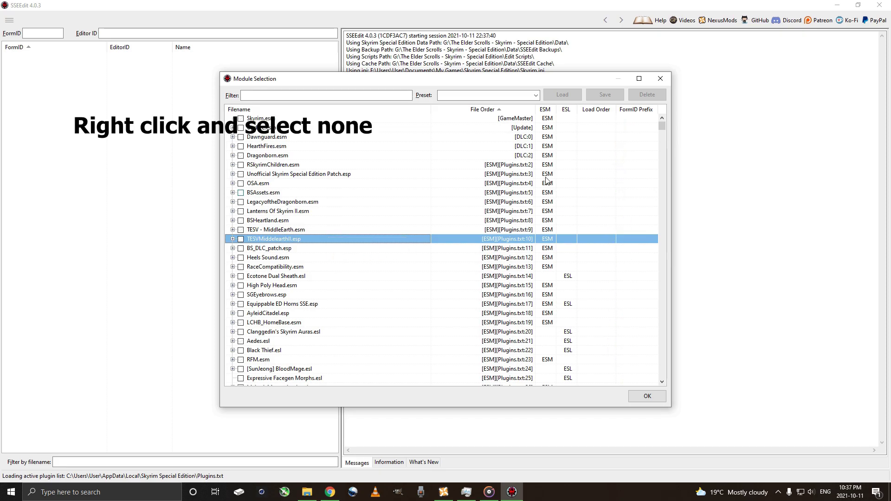
pyautogui.moveTo(664, 127); pyautogui.dragTo(670, 381)
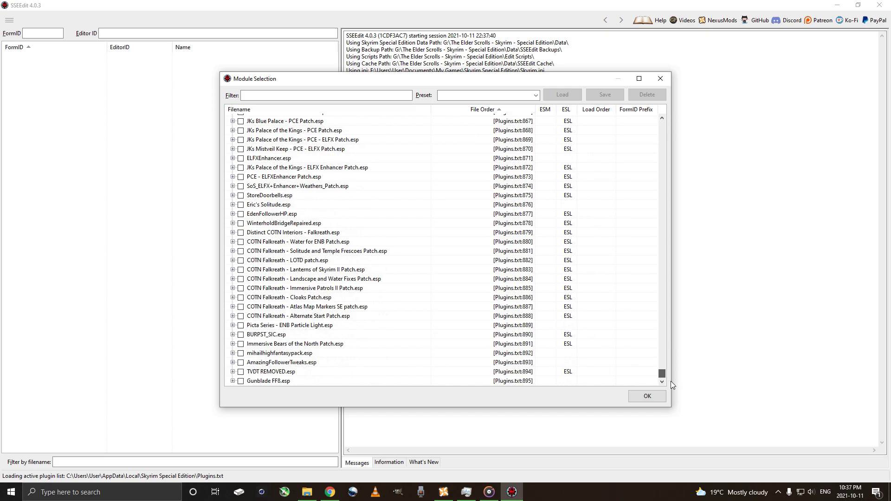
pyautogui.click(279, 384)
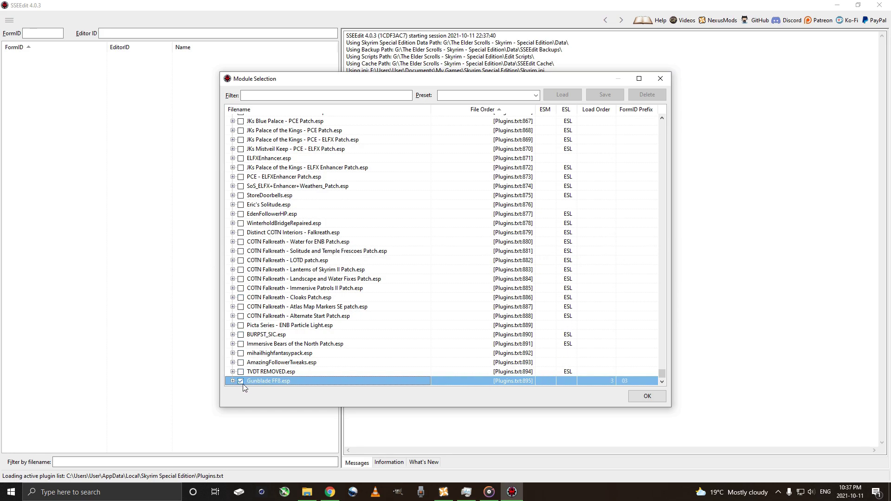
pyautogui.click(648, 395)
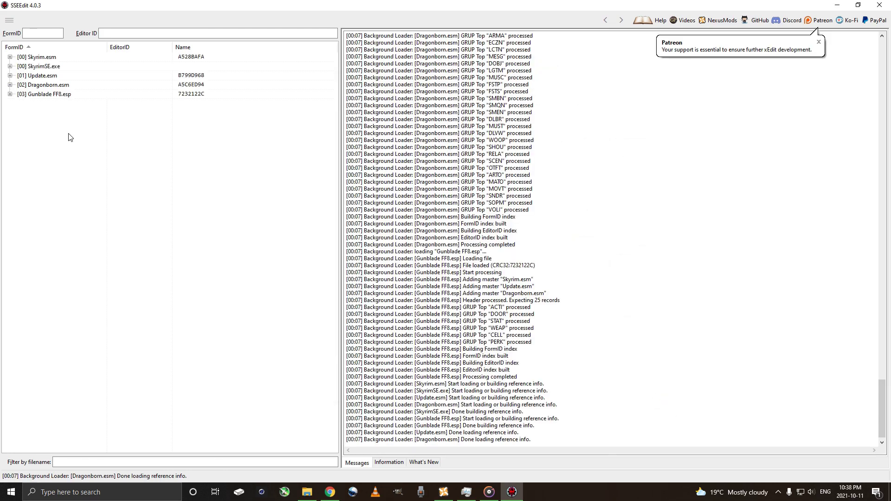
# Step: Compact the FormIDs of Gunblade FF8.esp for ESL, accepting the edit warnings
pyautogui.click(47, 95)
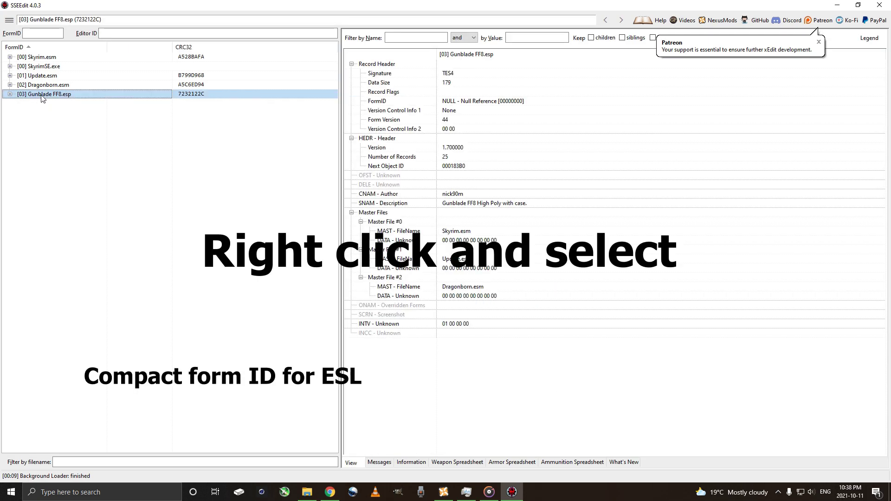
pyautogui.rightClick(41, 96)
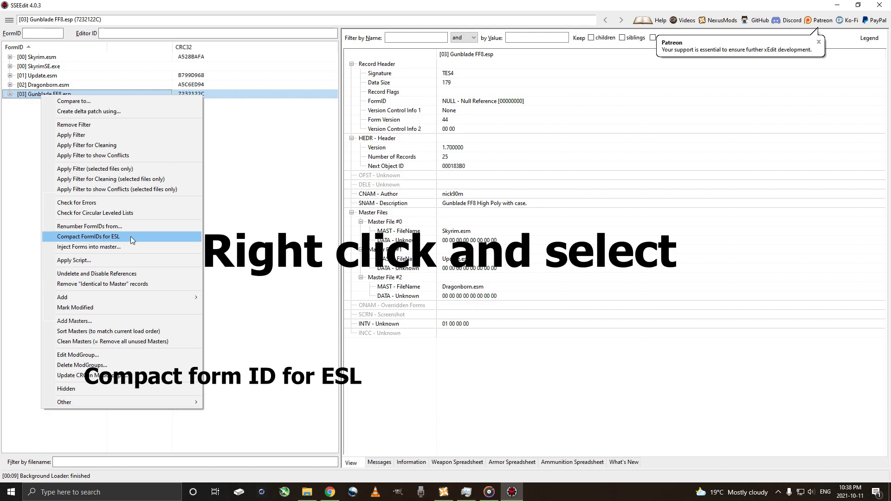
pyautogui.click(66, 238)
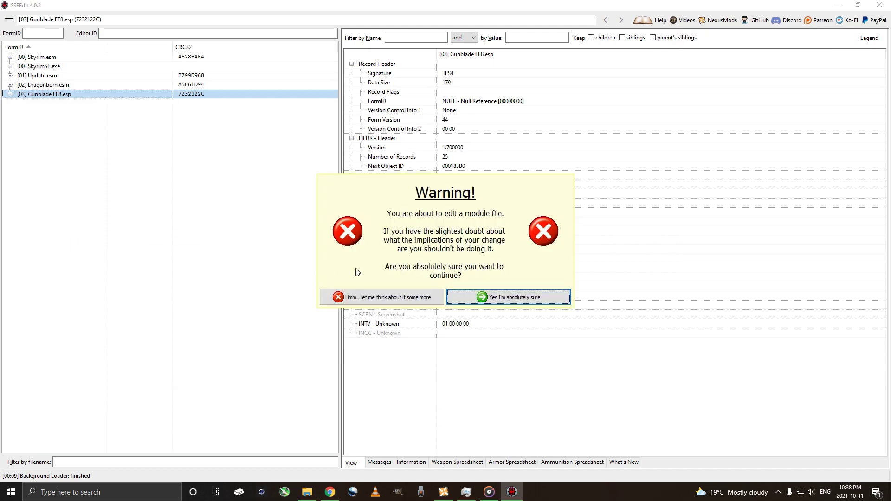
pyautogui.click(471, 294)
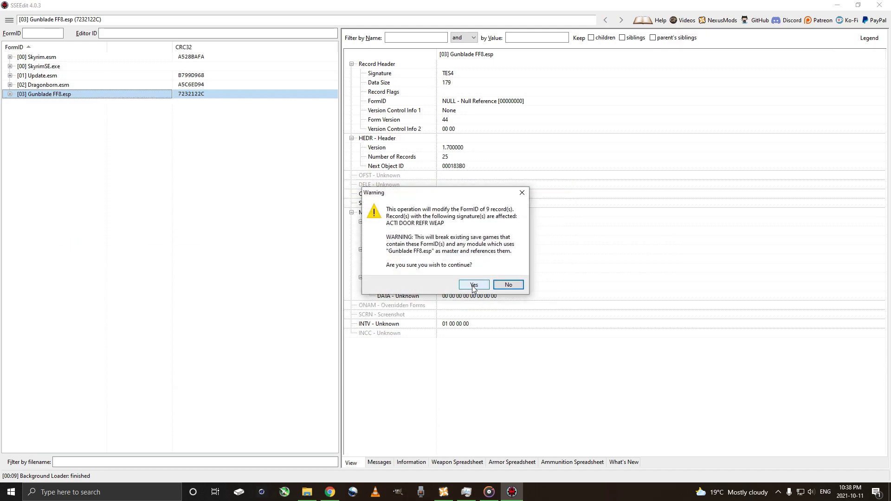
pyautogui.click(474, 285)
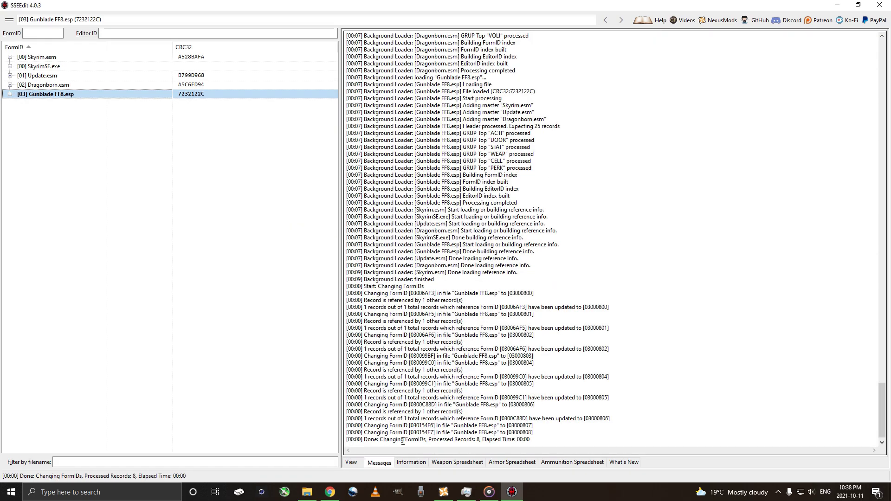
# Step: Set the ESL record flag in the record header of Gunblade FF8.esp
pyautogui.click(46, 91)
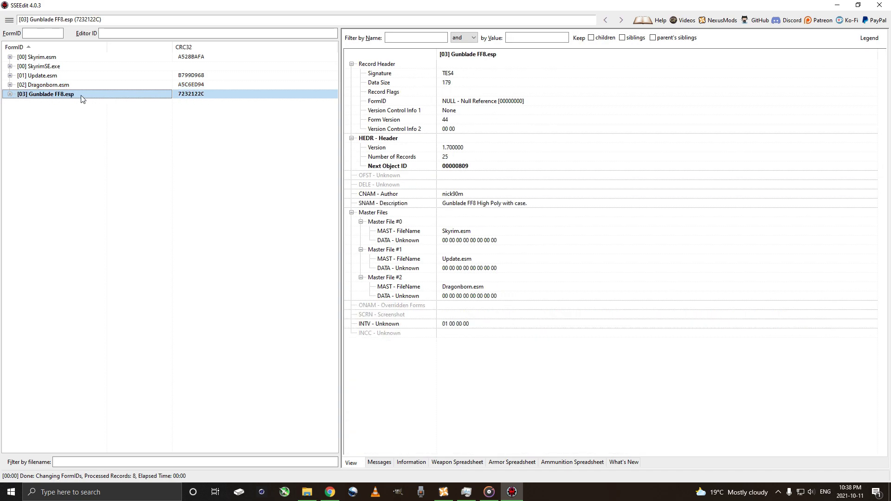
pyautogui.rightClick(449, 95)
pyautogui.click(469, 100)
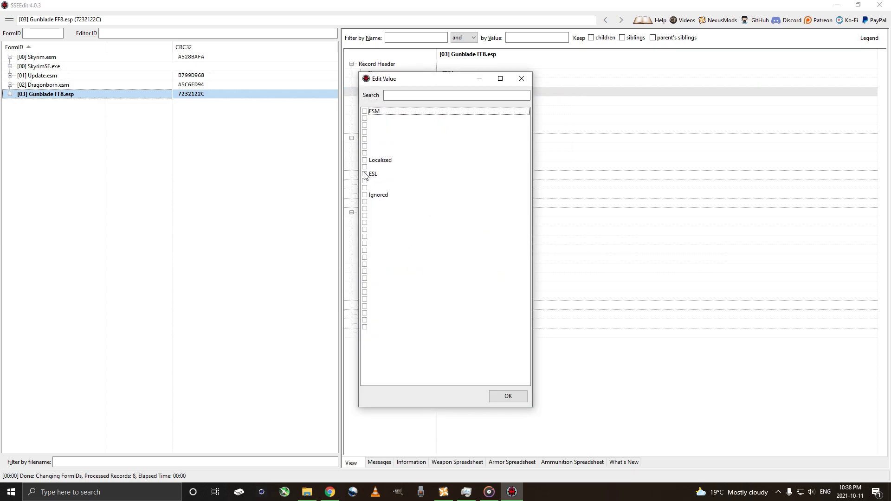
pyautogui.click(365, 175)
pyautogui.click(365, 175)
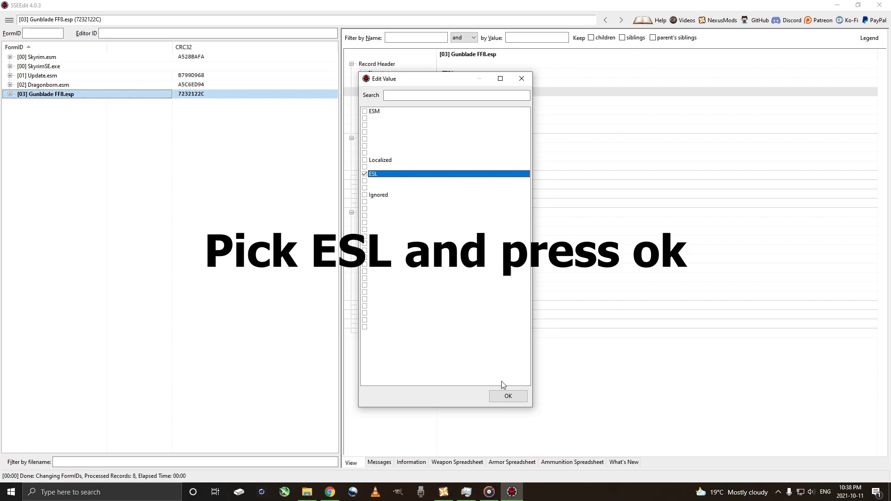
pyautogui.click(501, 395)
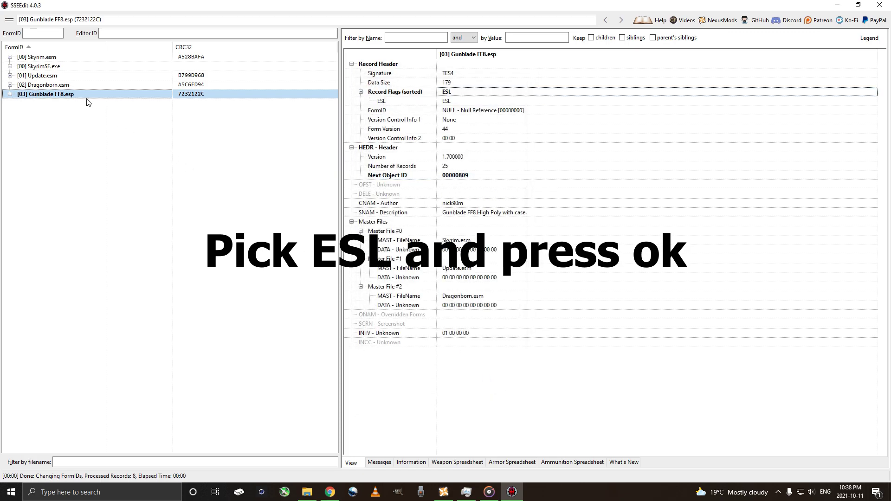
# Step: Save the changed Gunblade FF8.esp and close SSEEdit to return to Nexus Mod Manager
pyautogui.click(10, 22)
pyautogui.click(26, 47)
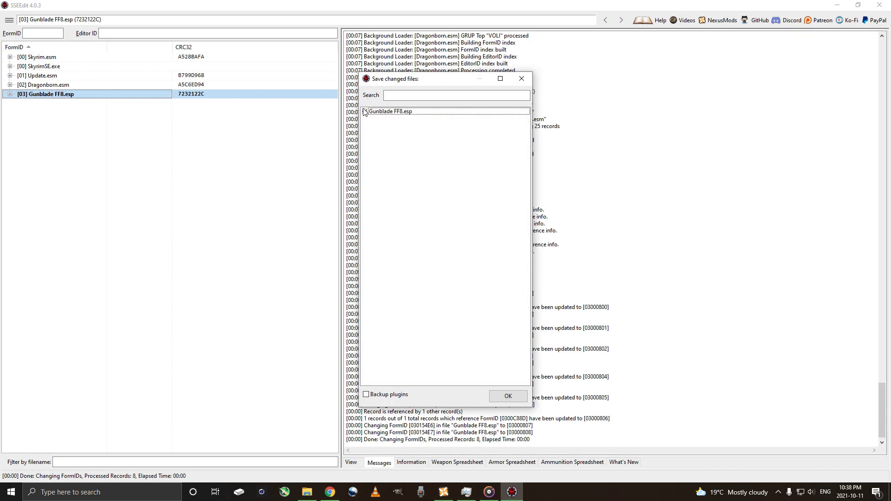
pyautogui.click(508, 396)
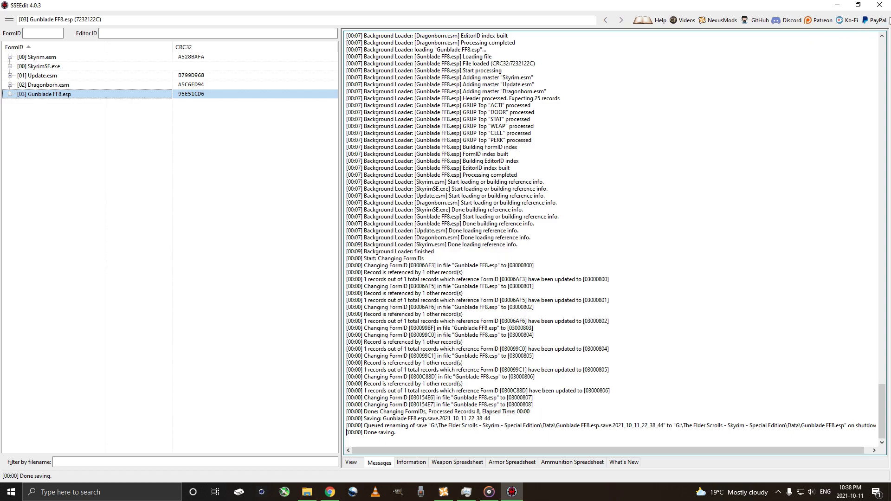
pyautogui.click(879, 6)
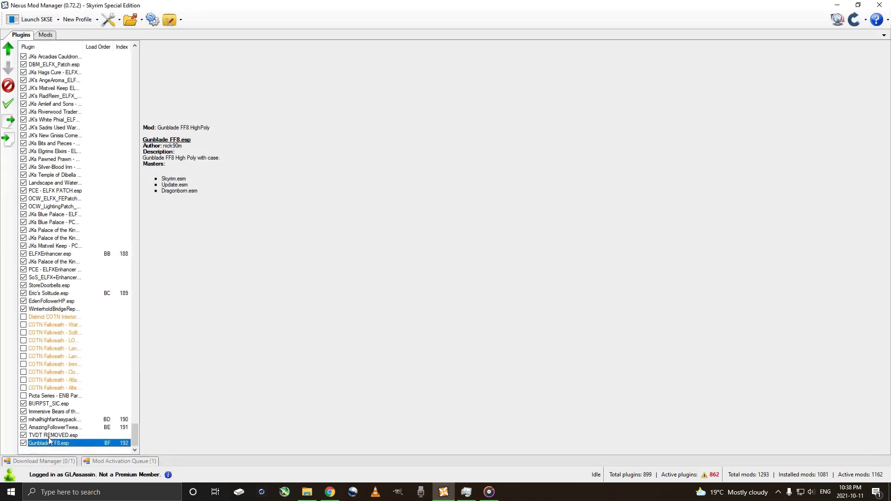
# Step: Reselect Gunblade FF8.esp in the plugin list and check its description for the light plugin marking
pyautogui.click(49, 437)
pyautogui.click(64, 444)
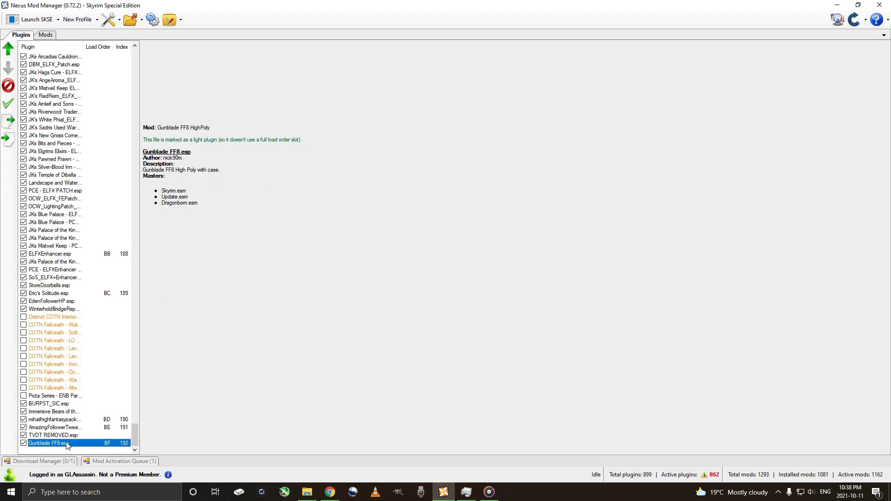
pyautogui.click(159, 142)
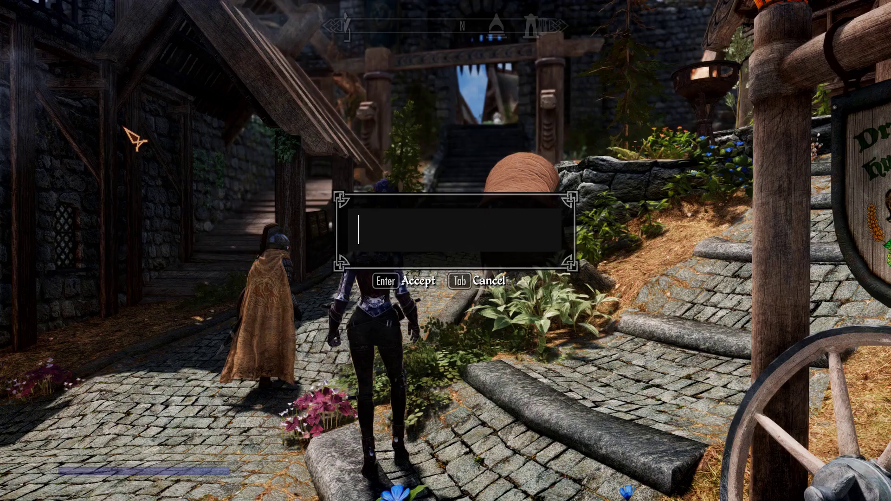
# Step: In Skyrim, search the added items for "gun", open Gunblade FF8.esp and equip the "Revolver" Gunblade and its FireStorm variant
pyautogui.write('gun')
pyautogui.press('Return')
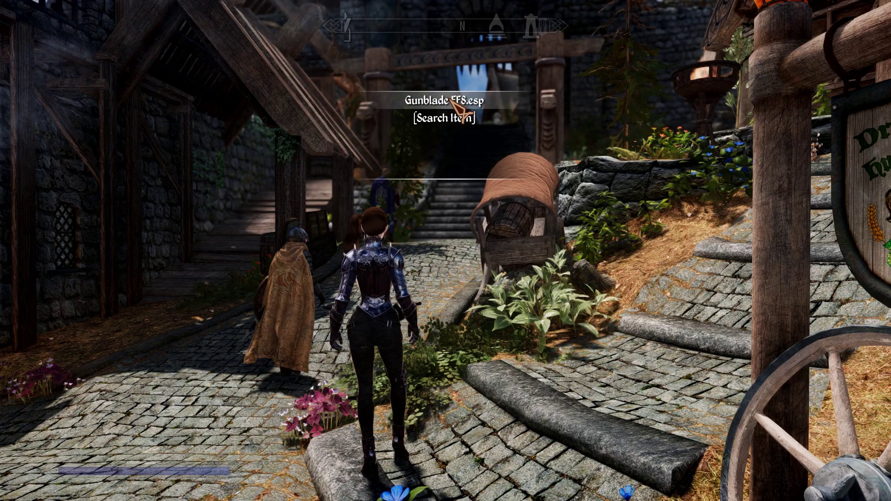
pyautogui.press('e')
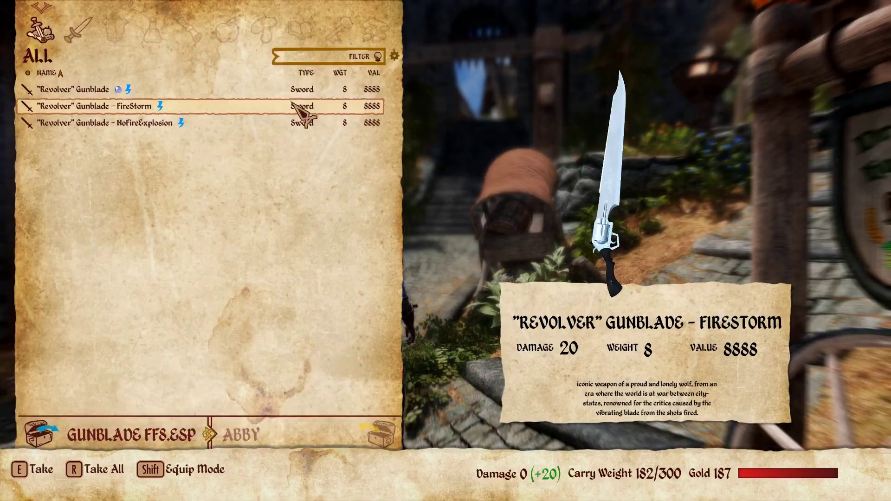
pyautogui.keyDown('shift'); pyautogui.click(114, 90); pyautogui.keyUp('shift')
pyautogui.keyDown('shift'); pyautogui.click(107, 91); pyautogui.keyUp('shift')
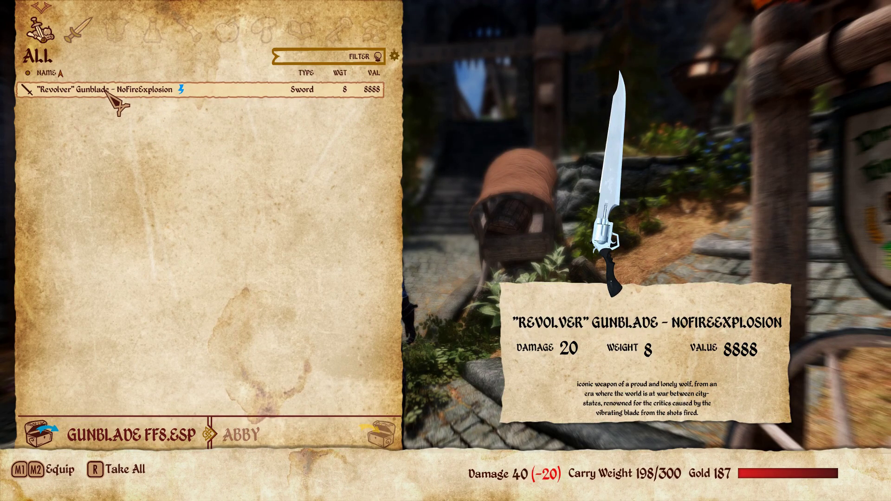
pyautogui.press('Tab')
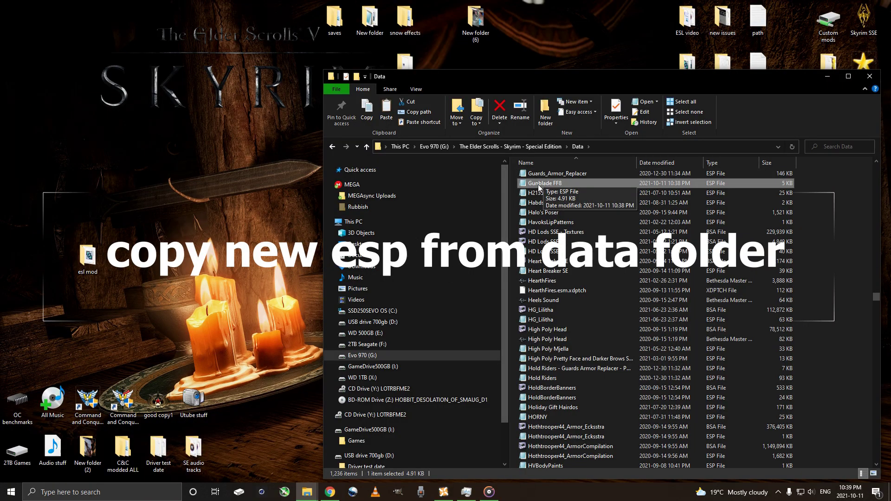
# Step: Copy the converted Gunblade FF8 ESP file from Skyrim's Data folder into the Data folder inside the desktop's esl mod folder
pyautogui.rightClick(539, 185)
pyautogui.click(567, 329)
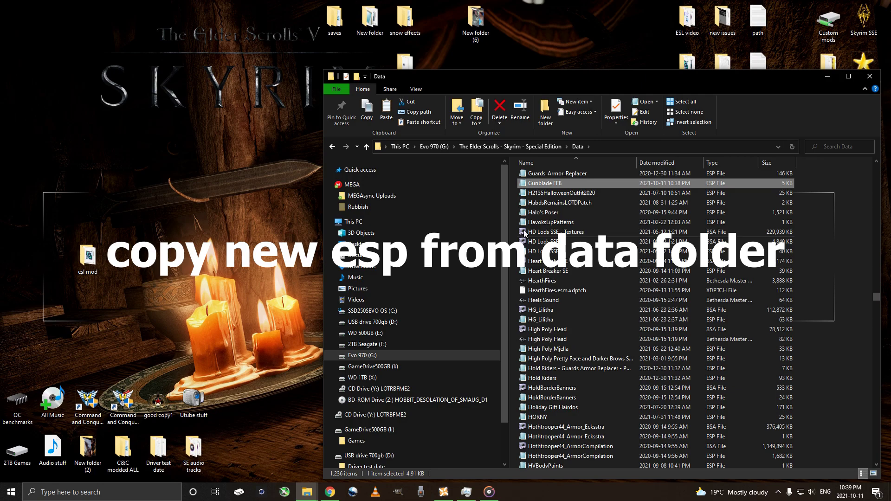
pyautogui.click(827, 76)
pyautogui.rightClick(544, 216)
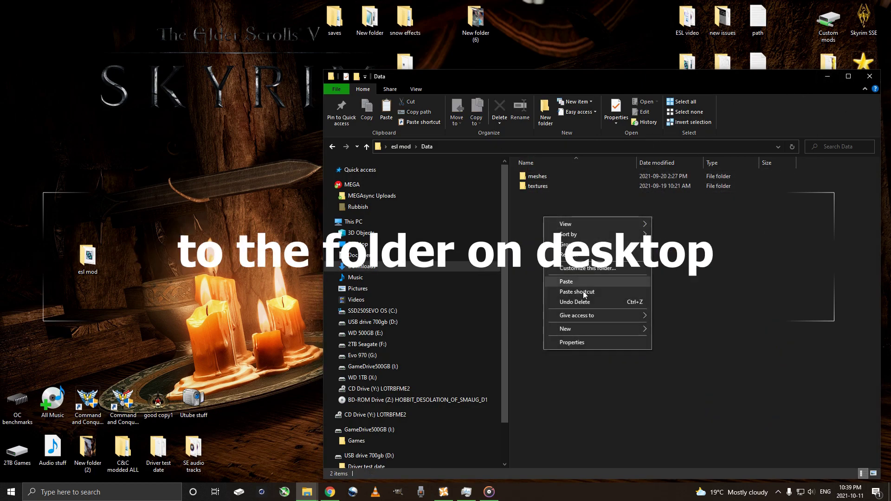
pyautogui.click(569, 283)
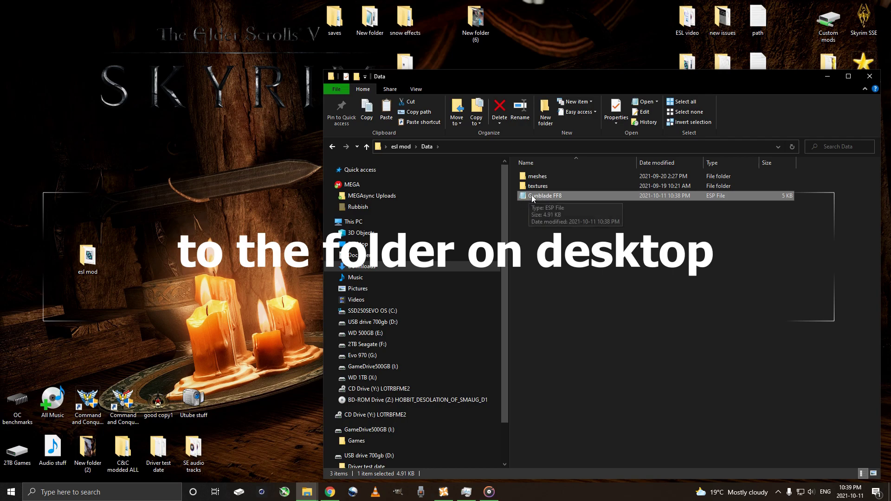
# Step: Compress the Data, fomod and img folders of esl mod into a 7z archive named "Gun blade ESL"
pyautogui.click(333, 147)
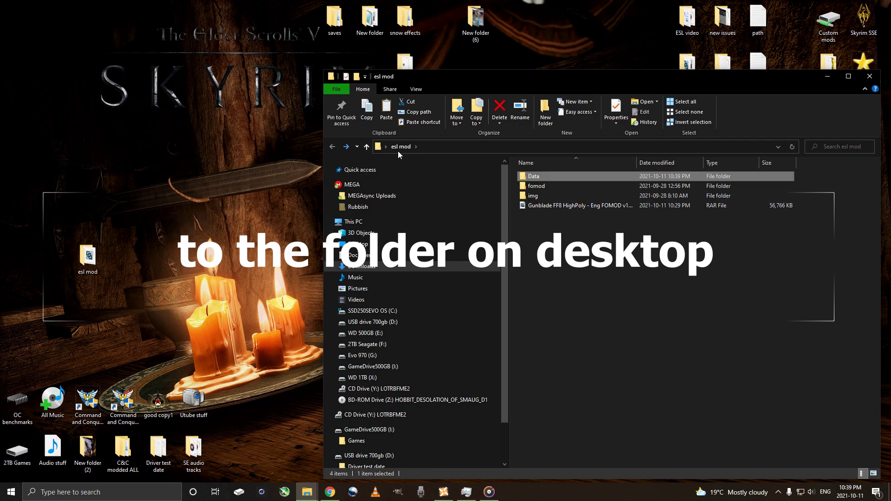
pyautogui.moveTo(514, 172); pyautogui.dragTo(546, 194)
pyautogui.rightClick(539, 183)
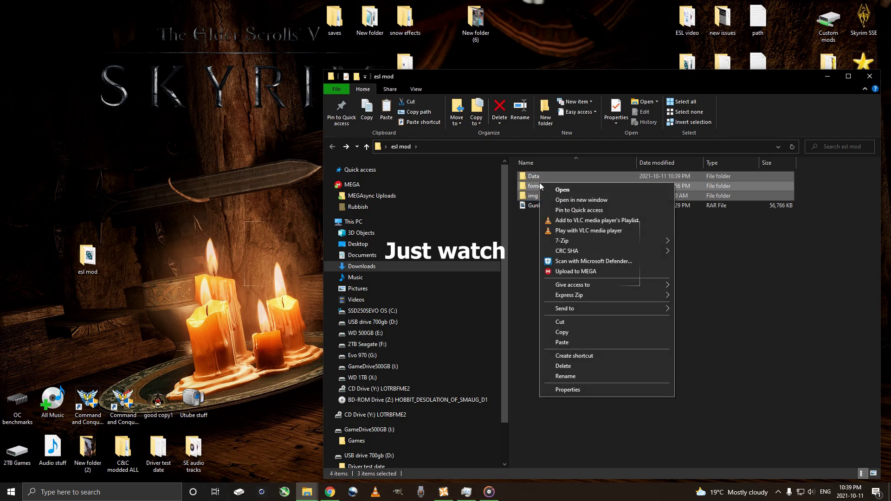
pyautogui.moveTo(587, 241)
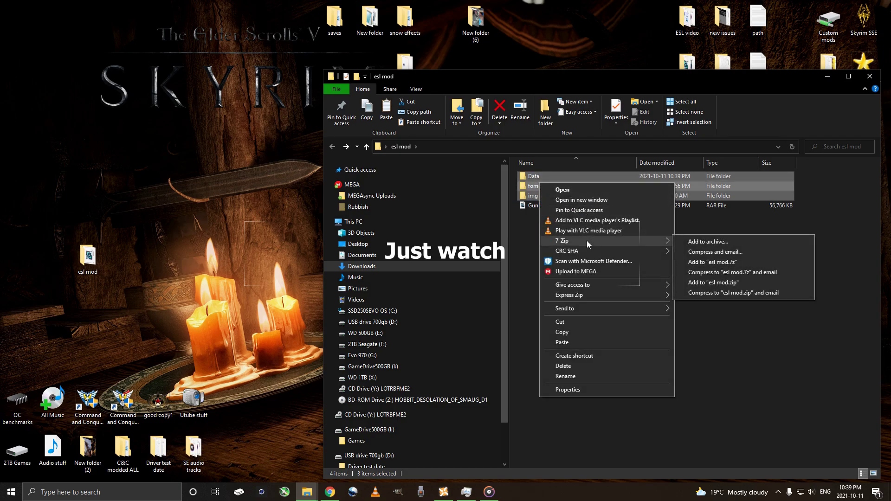
pyautogui.click(690, 244)
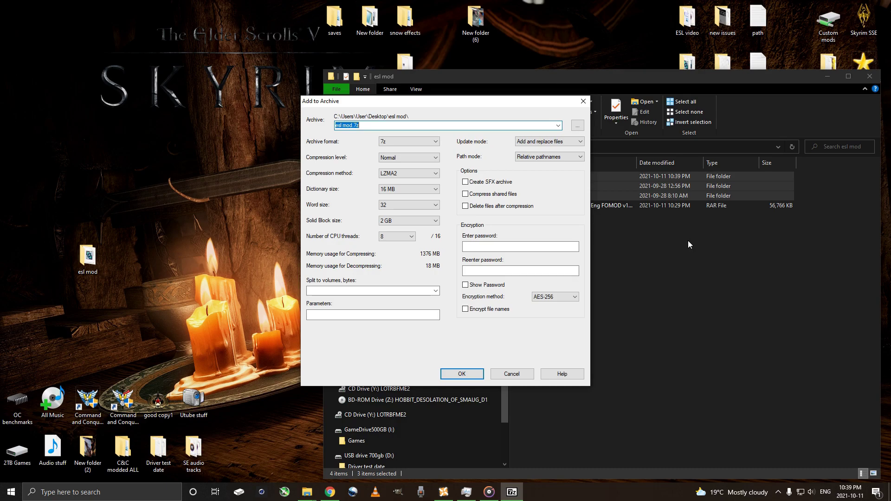
pyautogui.write('Gun')
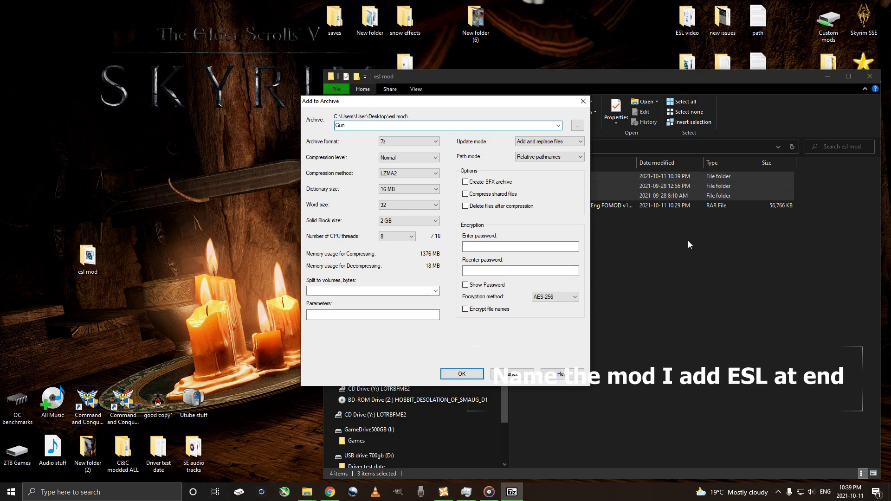
pyautogui.write(' blade ESL')
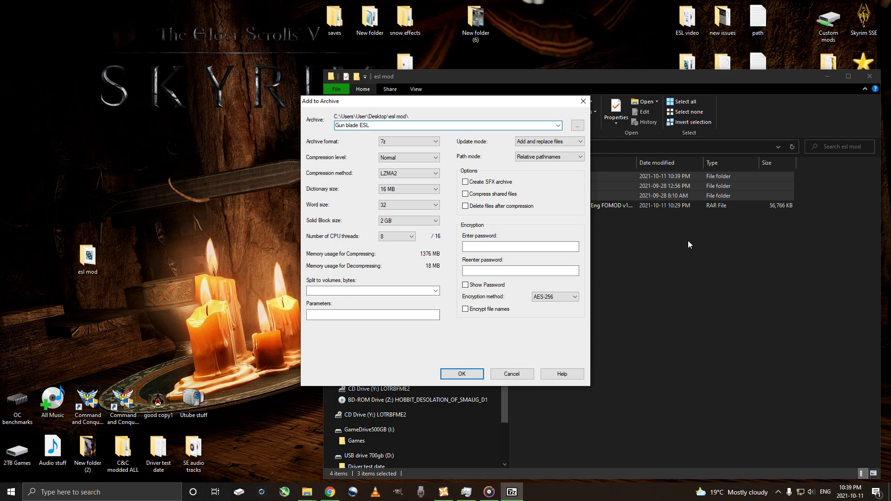
pyautogui.click(462, 374)
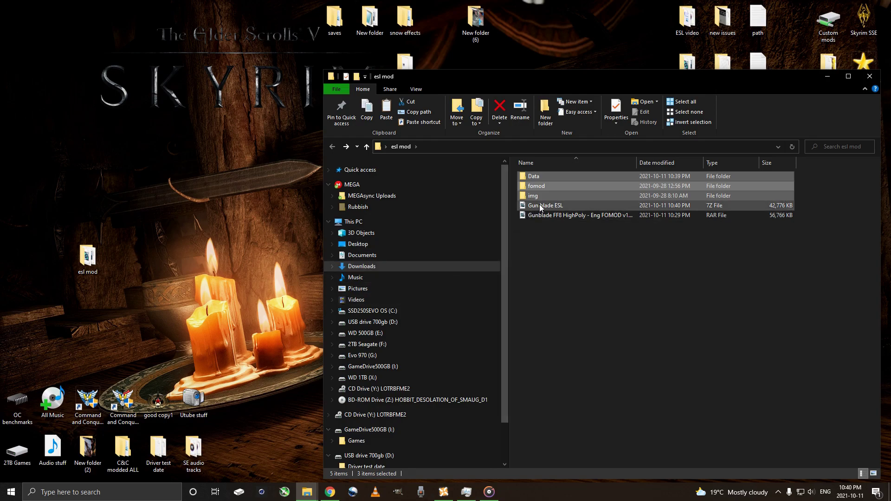
# Step: Copy the Gun blade ESL archive from the esl mod folder to the desktop
pyautogui.click(517, 206)
pyautogui.rightClick(527, 207)
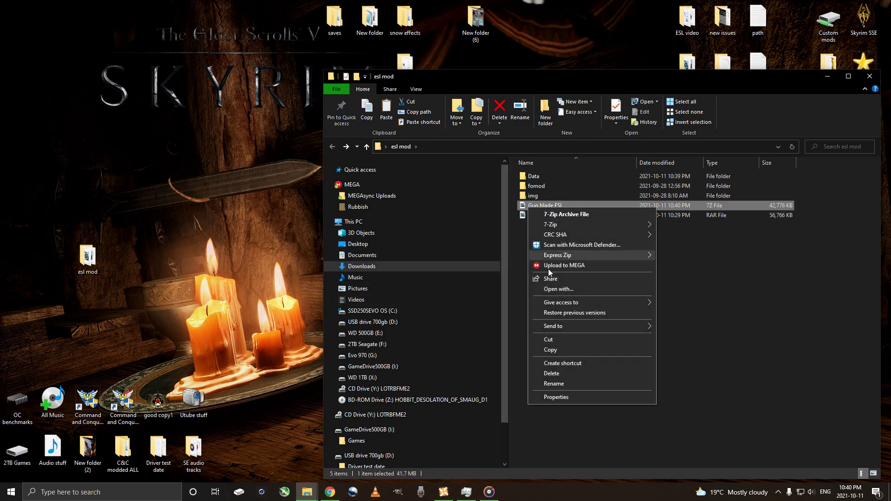
pyautogui.click(551, 349)
pyautogui.rightClick(94, 158)
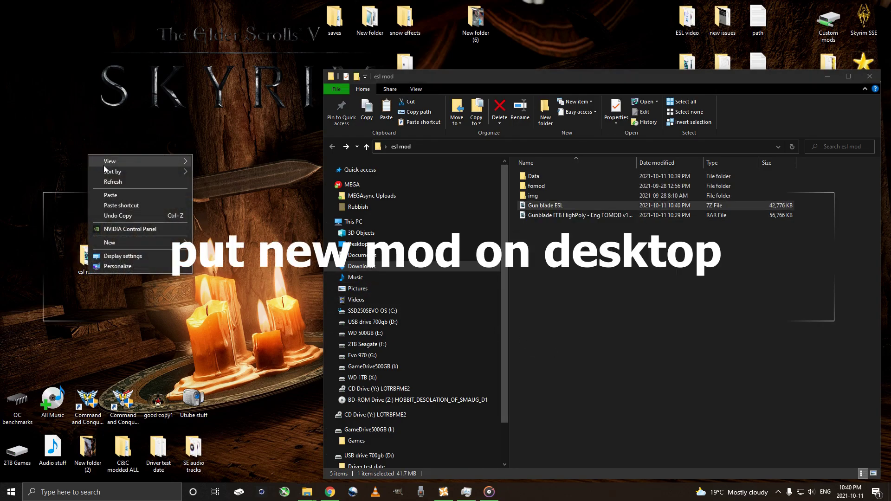
pyautogui.click(113, 197)
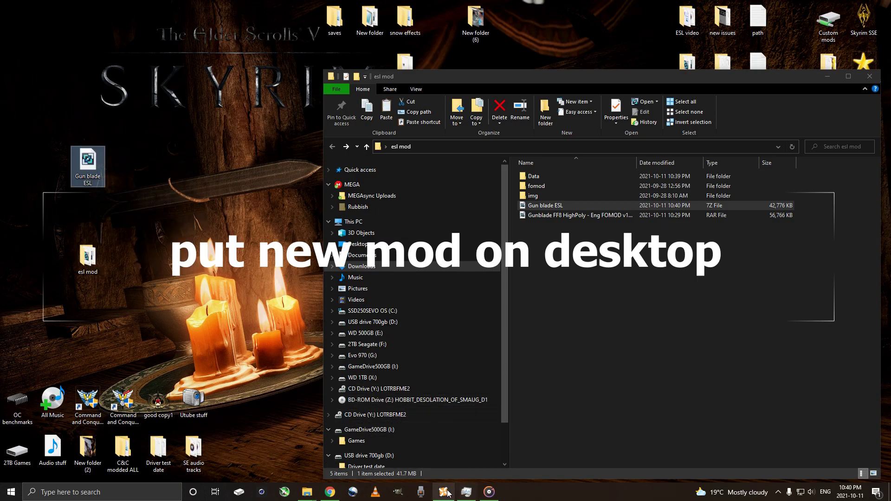
# Step: Switch to Nexus Mod Manager and disable the original Gunblade FF8 HighPoly mod
pyautogui.click(444, 491)
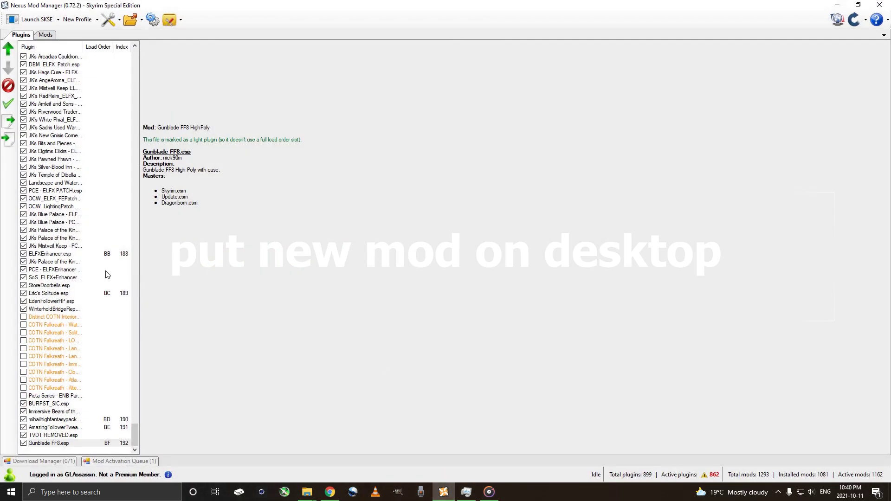
pyautogui.click(46, 34)
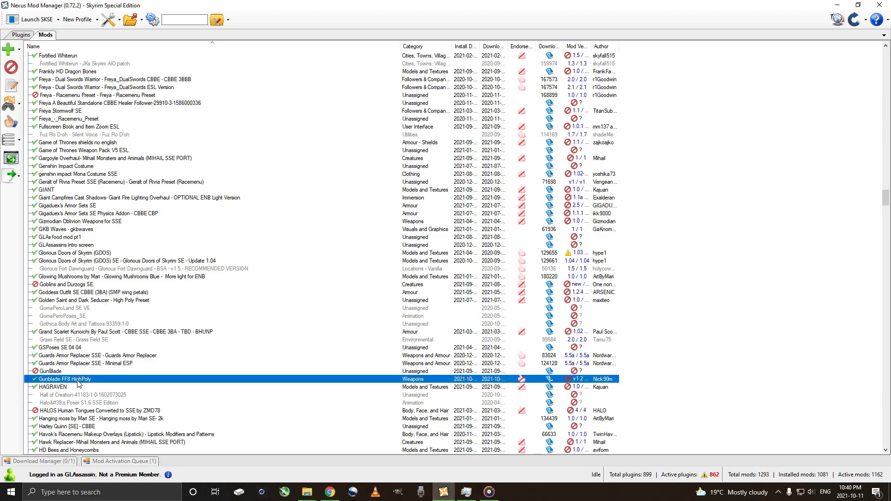
pyautogui.doubleClick(78, 381)
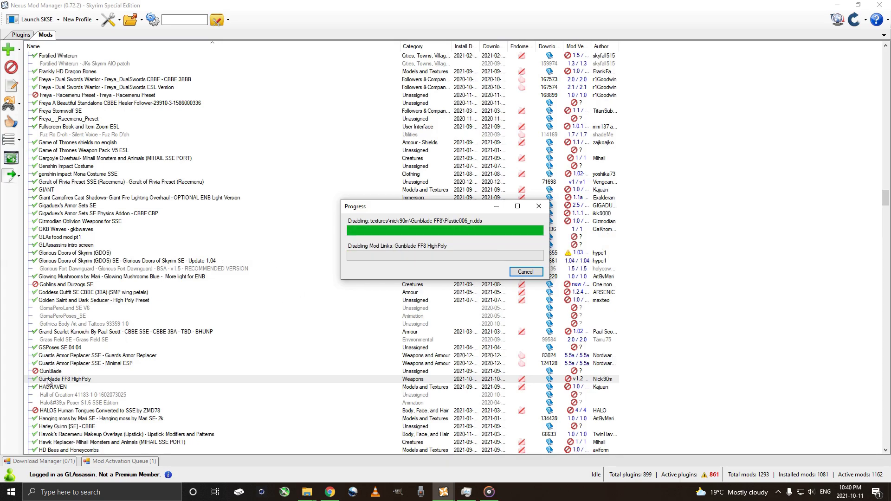
# Step: Add the Gun blade ESL archive from the desktop to the mod list
pyautogui.click(8, 49)
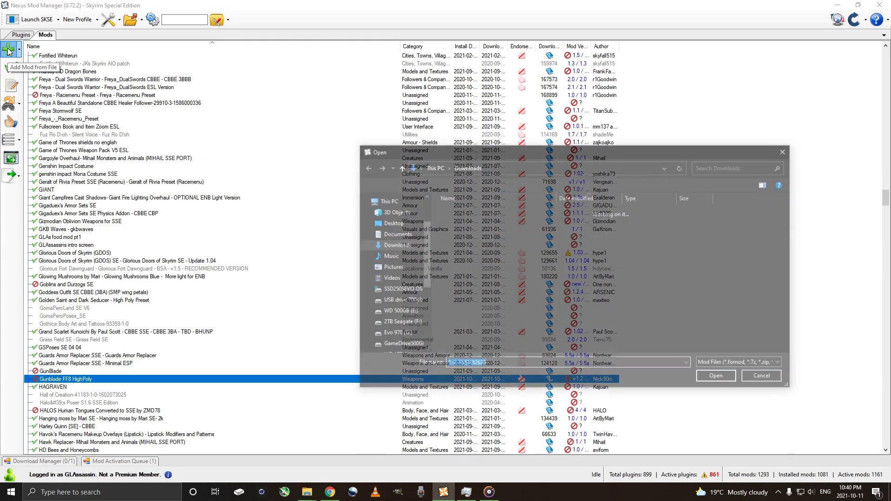
pyautogui.click(396, 225)
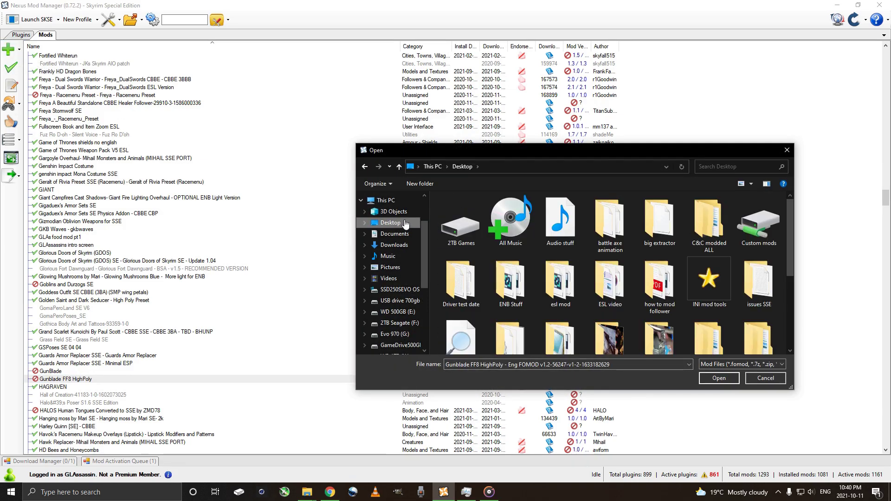
pyautogui.scroll(-3, 631, 249)
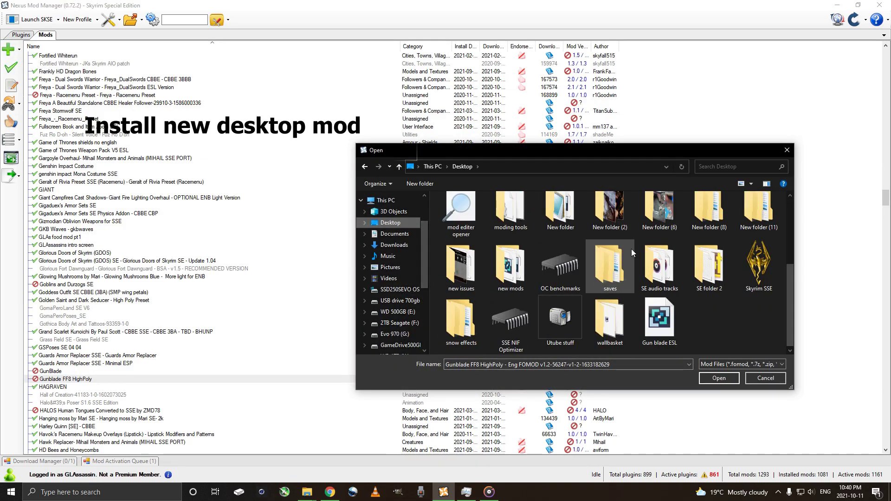
pyautogui.click(675, 332)
pyautogui.click(719, 377)
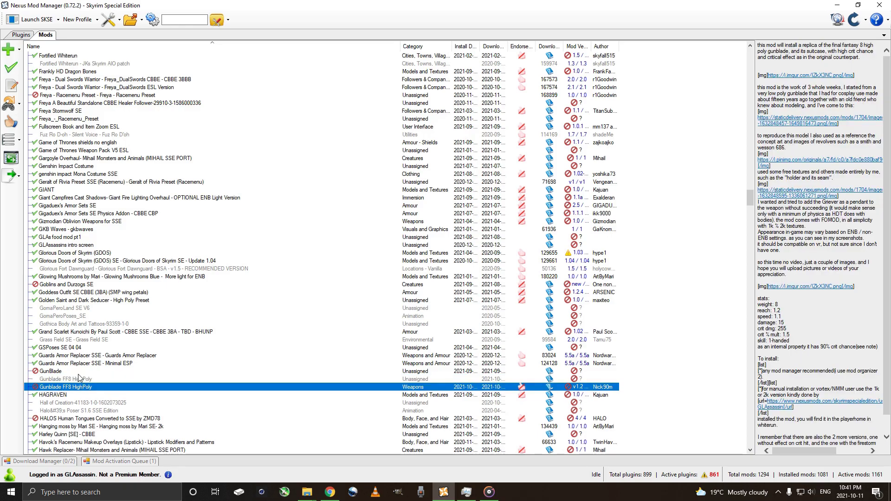
# Step: Install the newly added Gunblade FF8 HighPoly normally instead of upgrading, with 2k textures for both the gunblade and the case
pyautogui.click(79, 381)
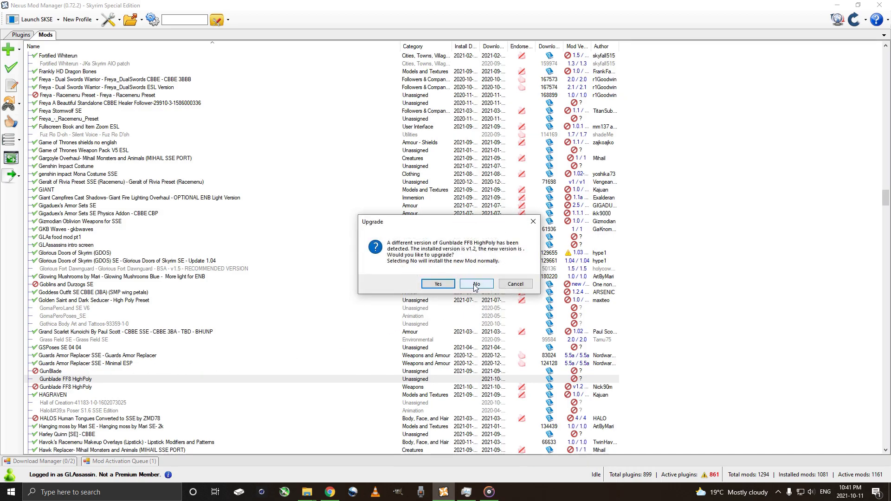
pyautogui.click(476, 284)
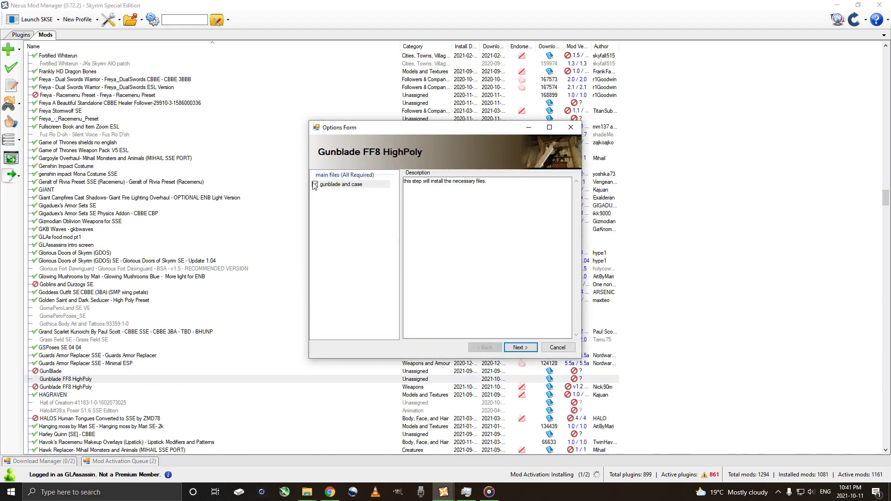
pyautogui.click(520, 347)
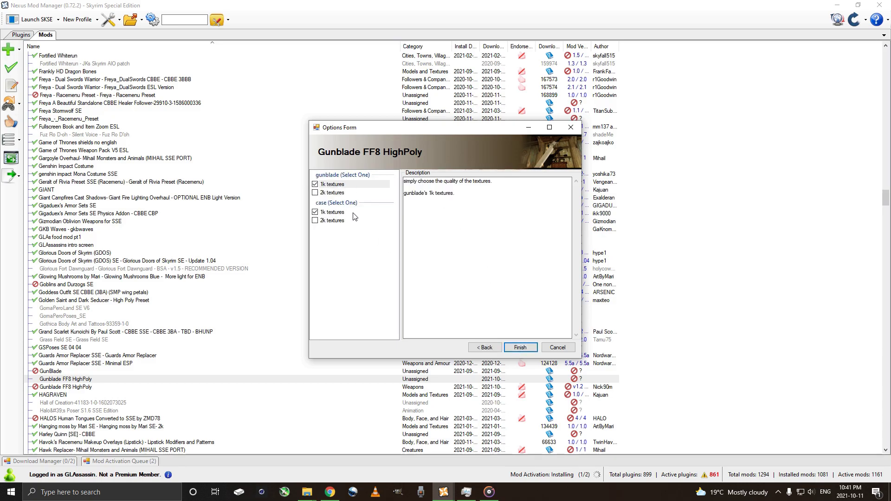
pyautogui.click(315, 193)
pyautogui.click(315, 220)
pyautogui.click(521, 352)
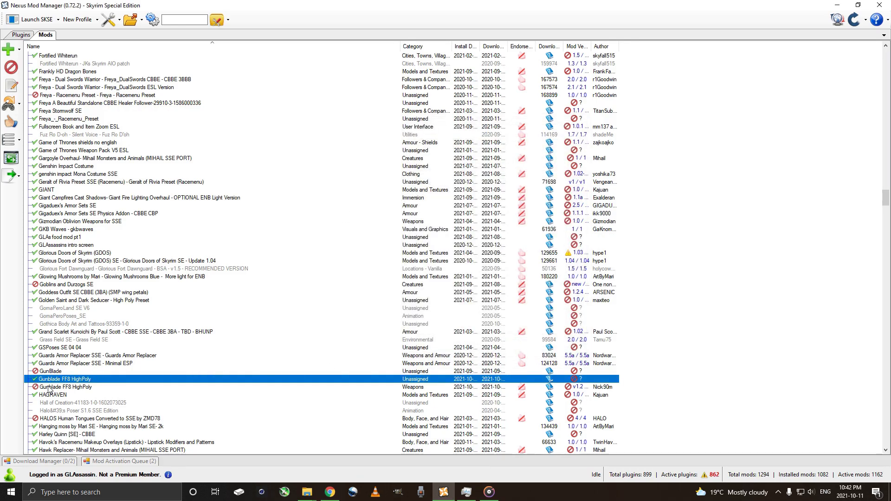
# Step: Check in the plugin list that the reinstalled Gunblade FF8.esp is marked as a light plugin
pyautogui.click(22, 36)
pyautogui.scroll(-1, 137, 432)
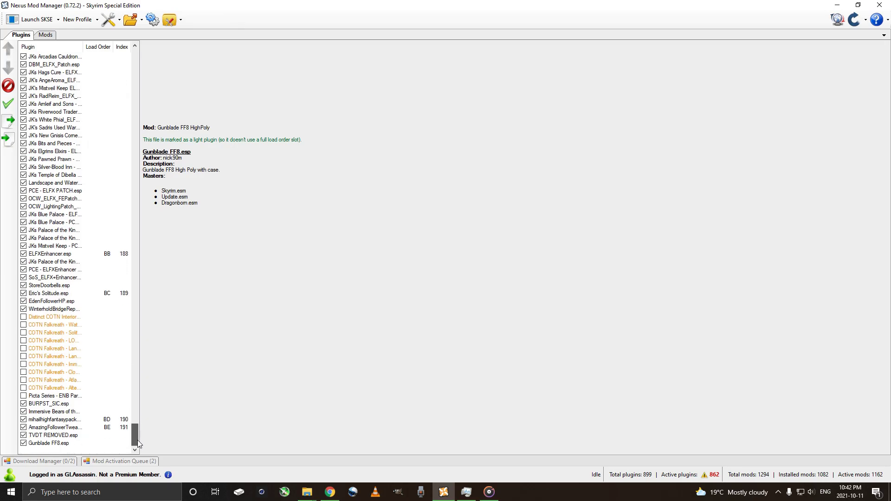
pyautogui.click(81, 443)
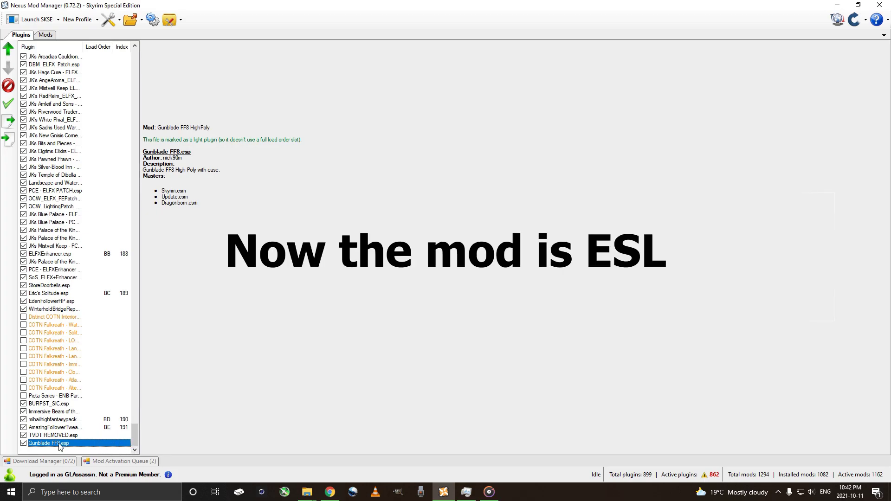
pyautogui.scroll(1, 63, 441)
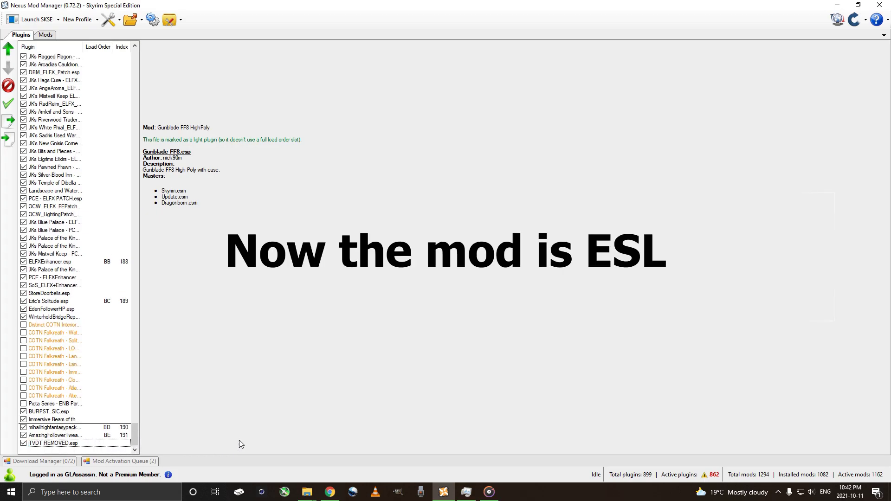